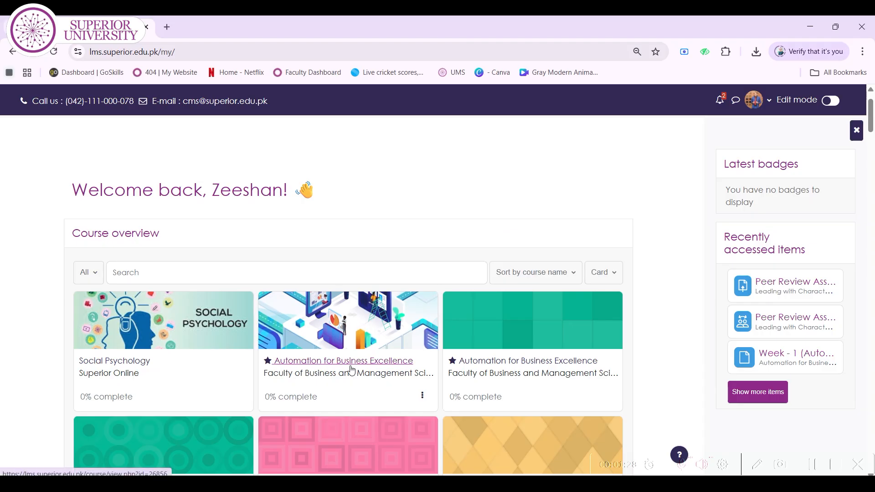
- Open the second Automation for Business Excellence course from the course overview and turn on edit mode
scroll(351, 369, "down", 1)
mouse_move(345, 343)
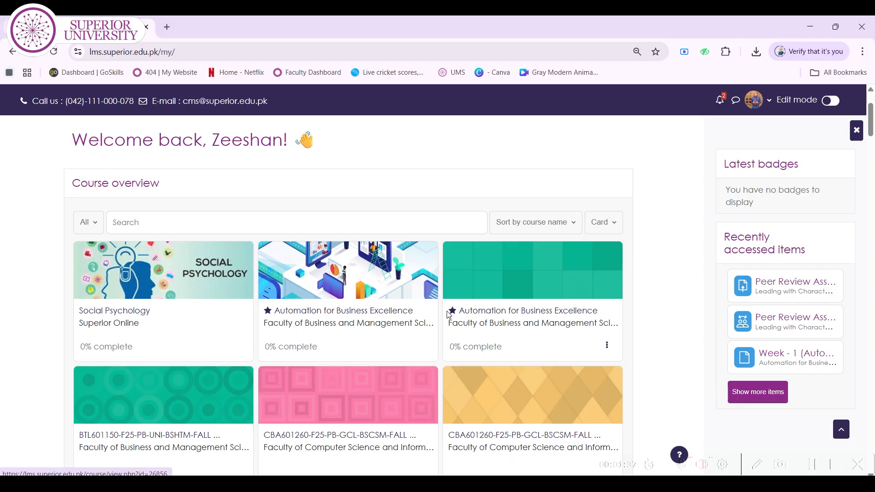
scroll(448, 313, "down", 1)
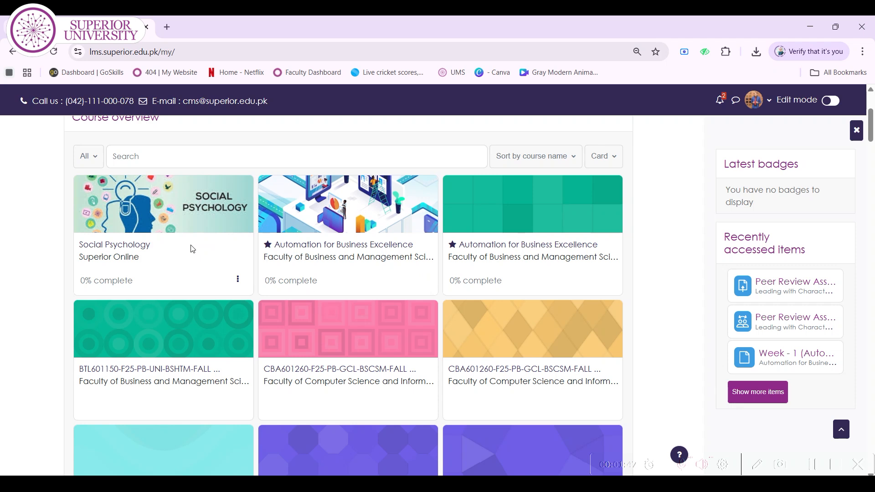
left_click(154, 248)
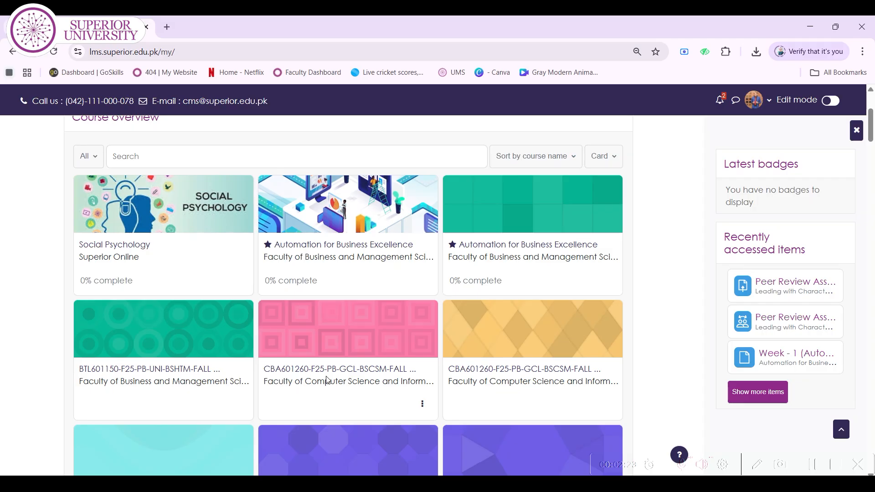
left_click(327, 380)
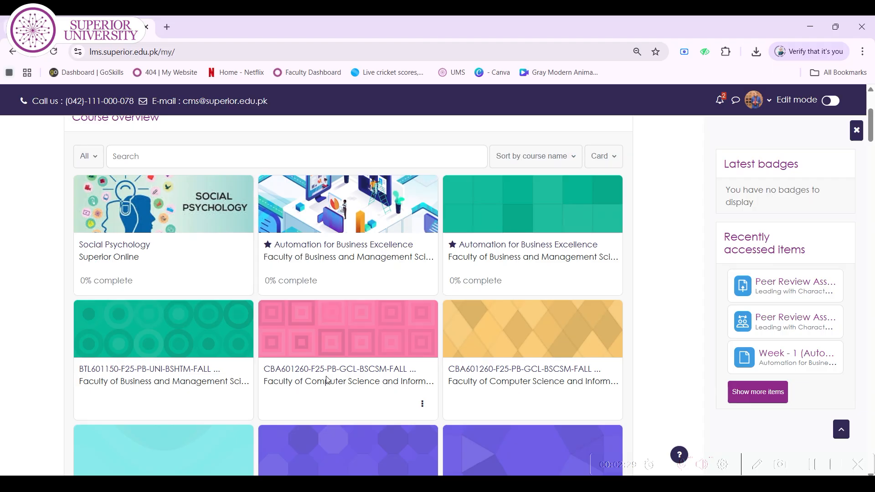
left_click(327, 380)
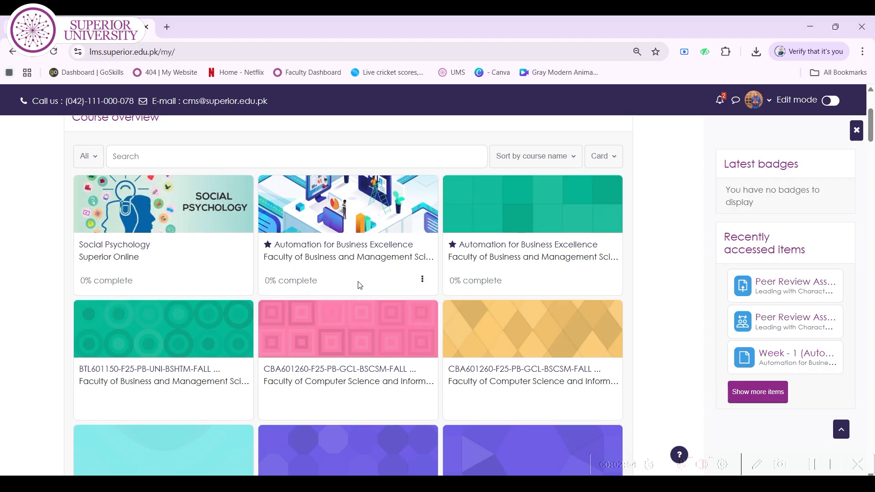
left_click(479, 253)
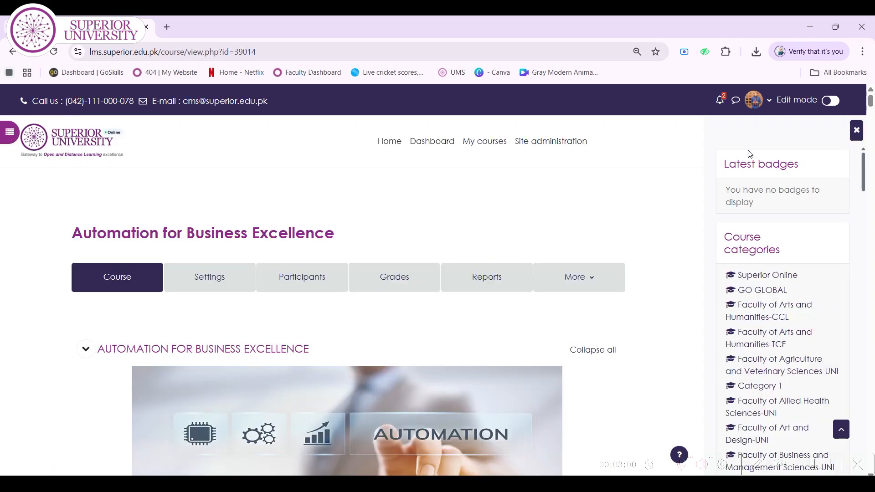
left_click(831, 101)
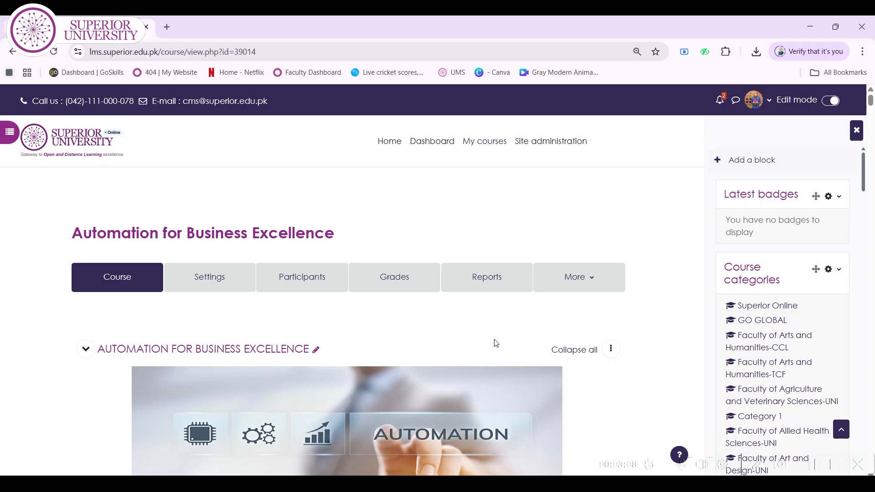
- Open the course settings and change the course full name to "Introduction to Computing"
scroll(496, 344, "down", 1)
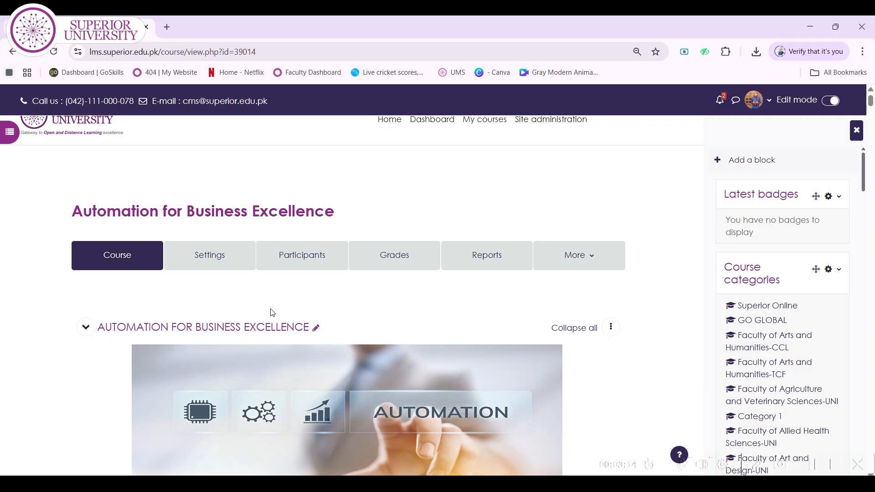
left_click(215, 266)
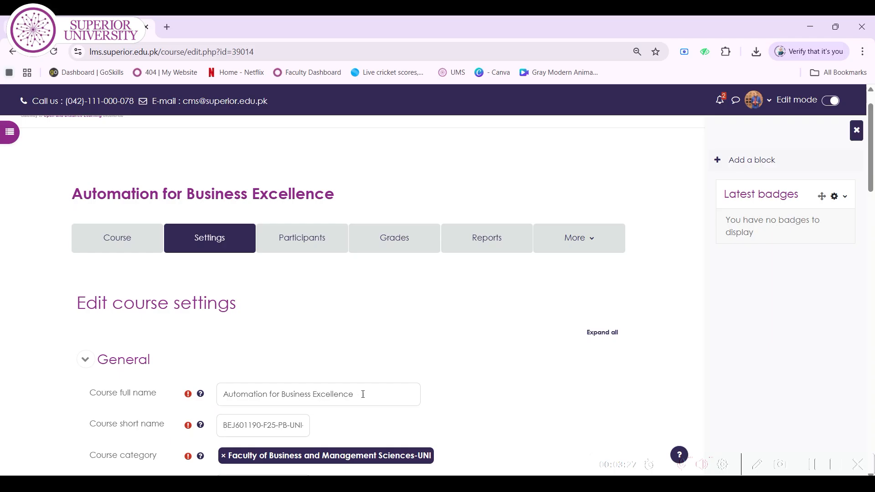
left_click_drag(347, 394, 217, 395)
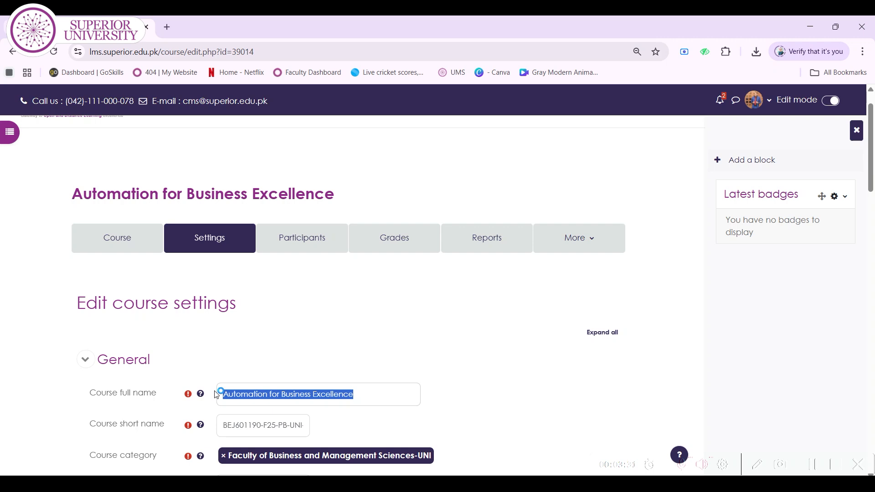
type("Introduction")
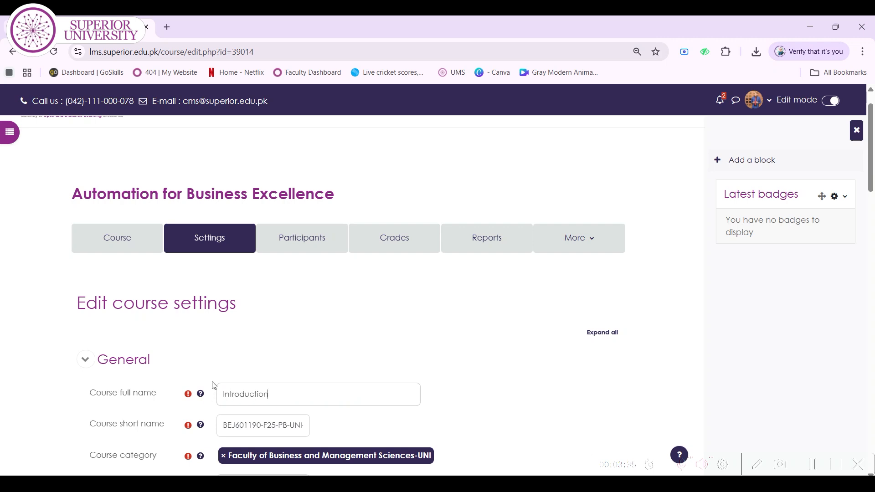
type(" to Computing")
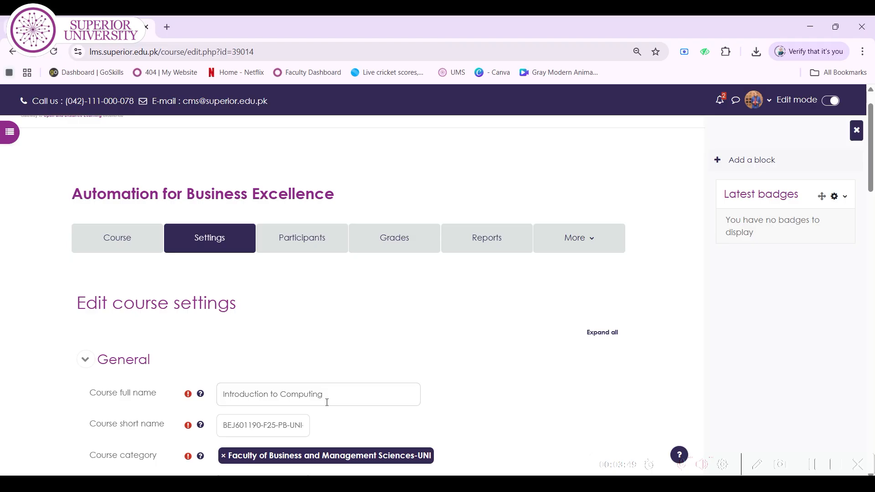
- Keep the course end date enabled and set it to 31 May 2026
scroll(327, 402, "down", 3)
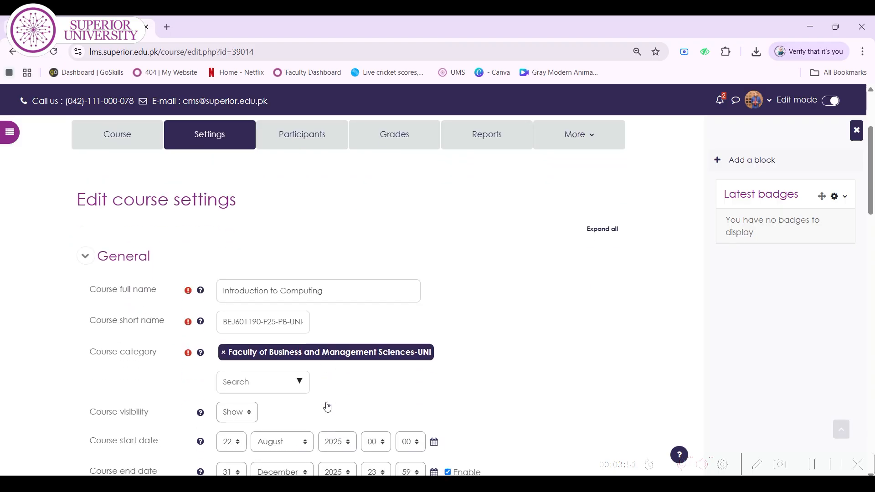
scroll(327, 405, "down", 2)
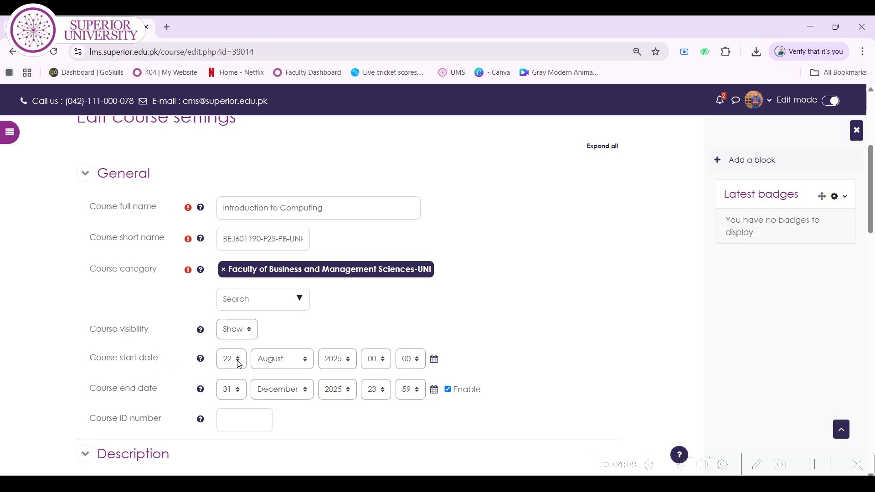
left_click(448, 390)
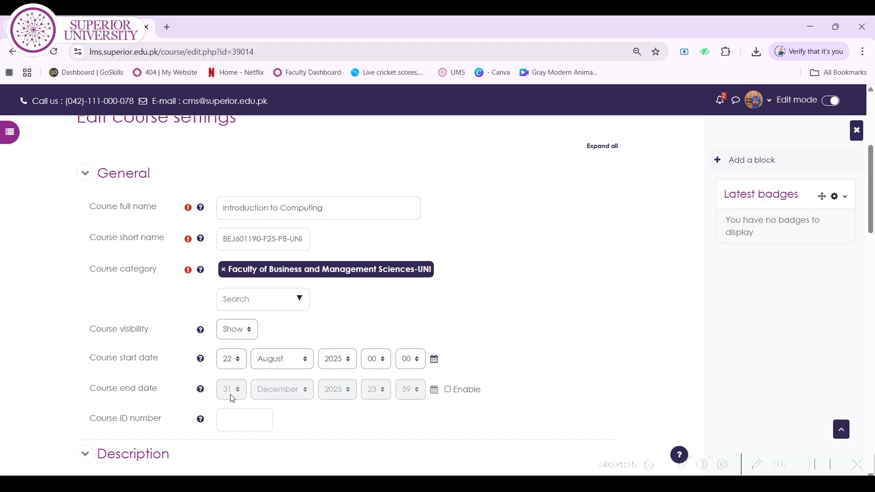
left_click(450, 390)
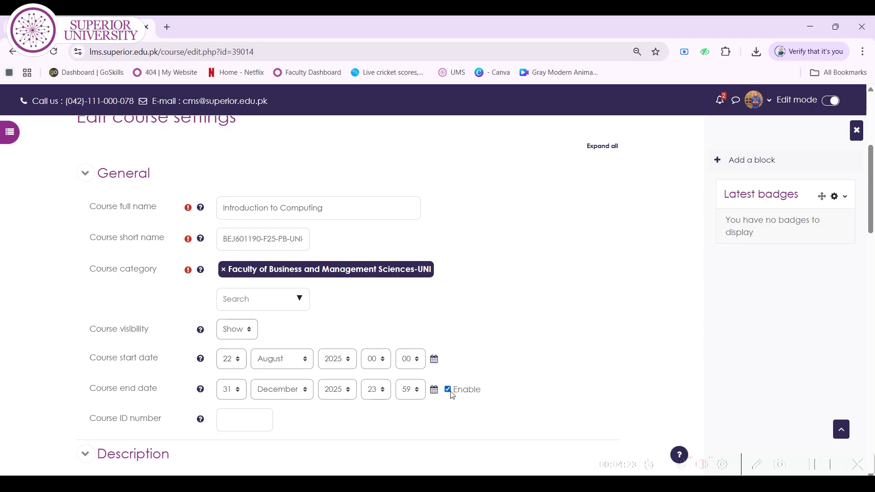
left_click(224, 386)
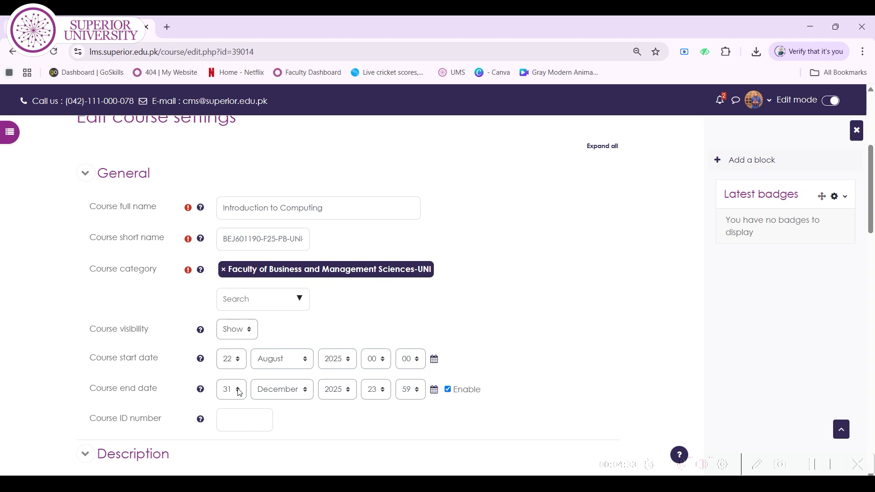
left_click(306, 391)
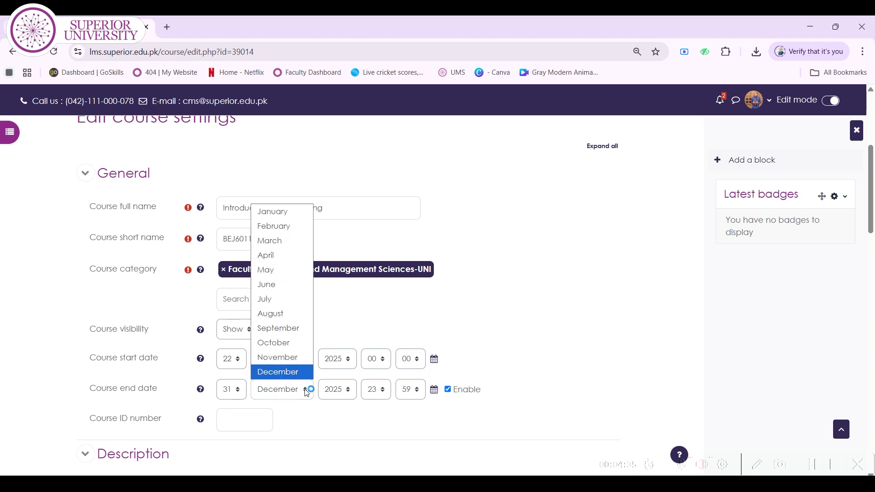
left_click(287, 272)
left_click(347, 389)
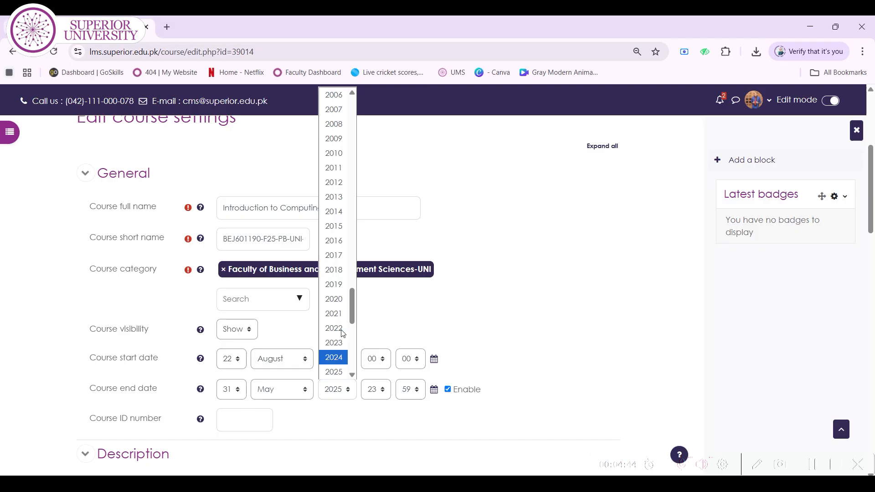
scroll(331, 373, "down", 1)
left_click(333, 371)
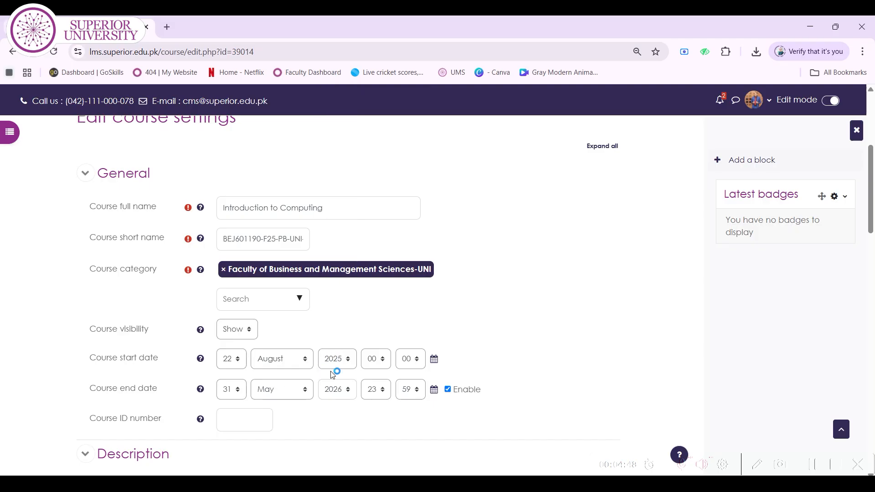
- Open the file picker for the course image and start choosing a file to upload
scroll(408, 396, "down", 1)
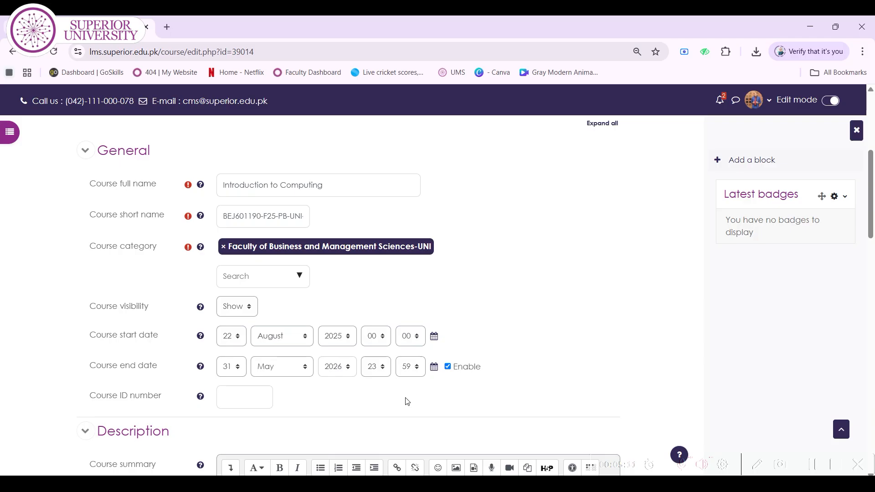
scroll(408, 401, "down", 8)
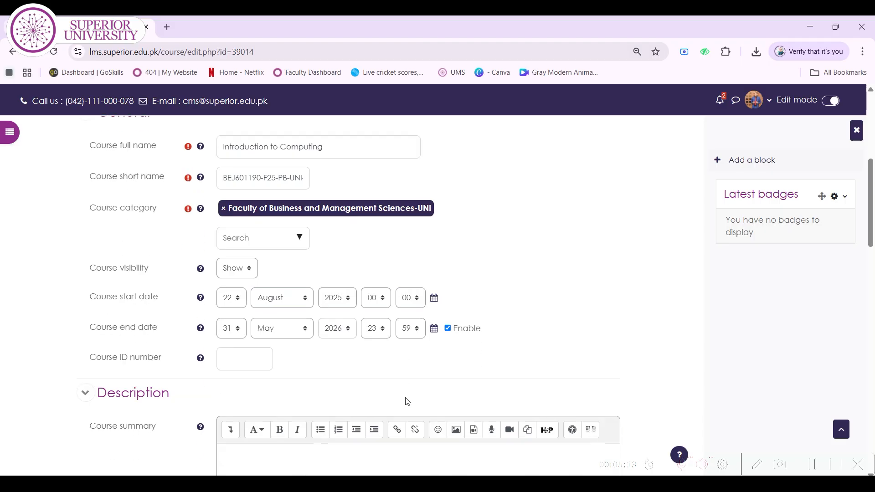
scroll(407, 401, "down", 4)
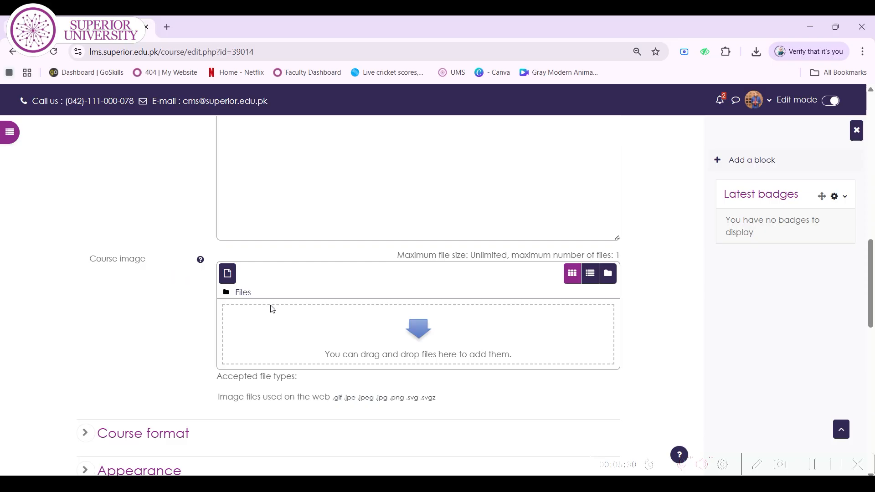
left_click(228, 274)
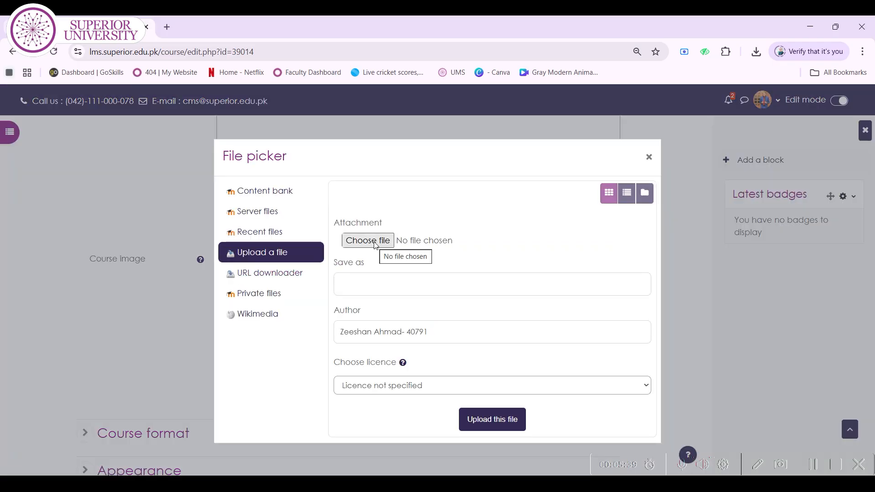
left_click(377, 246)
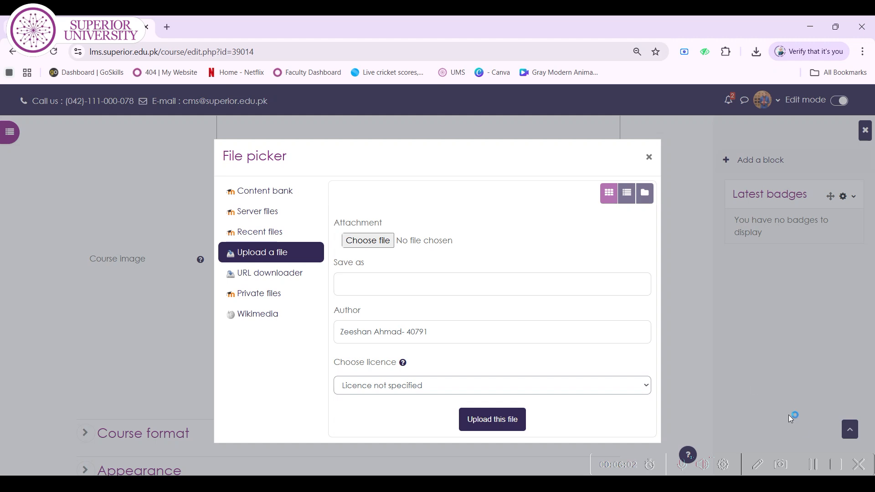
left_click(814, 464)
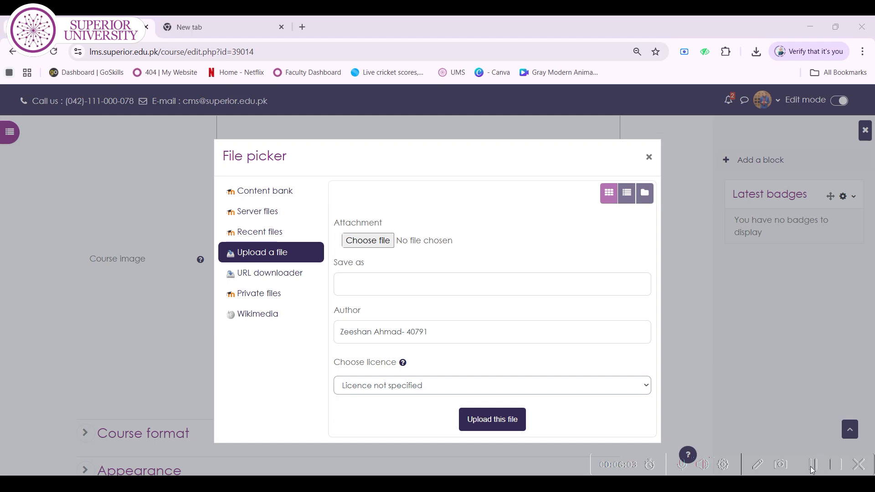
left_click(443, 246)
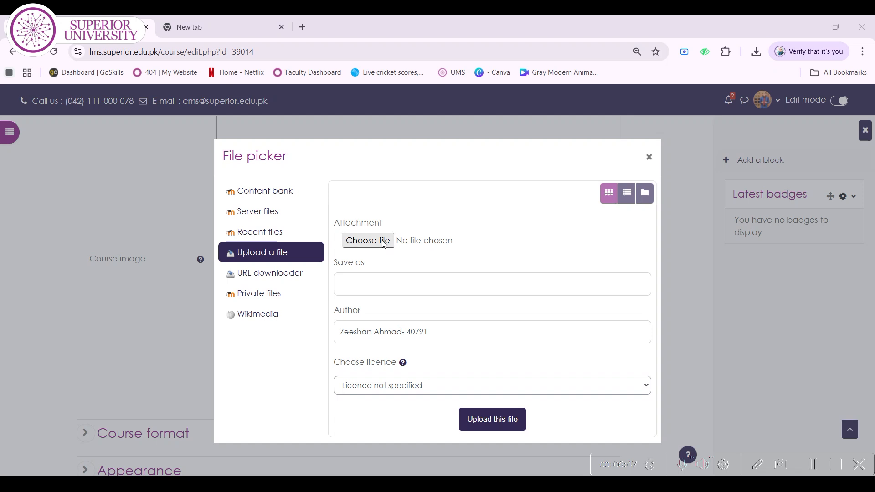
- Switch to the Google page and search images for "suggest me a suitable name for my course of introduction to computing in gif form"
left_click(221, 18)
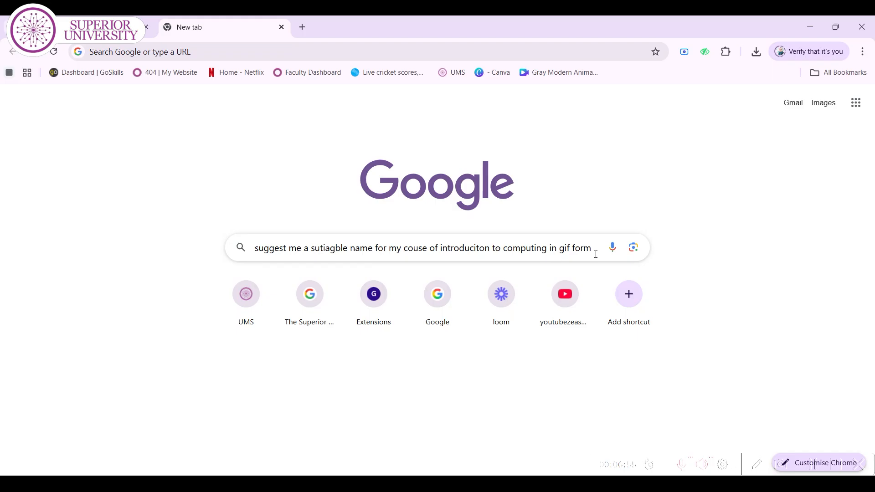
key("Return")
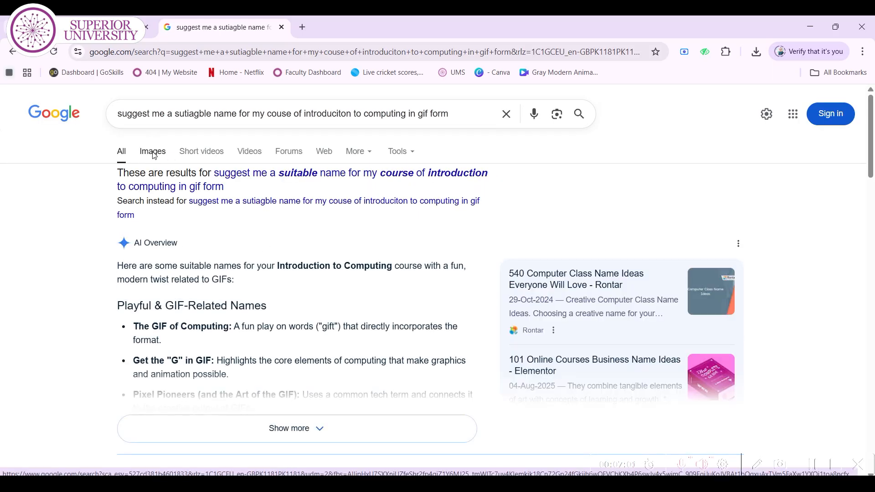
left_click(153, 157)
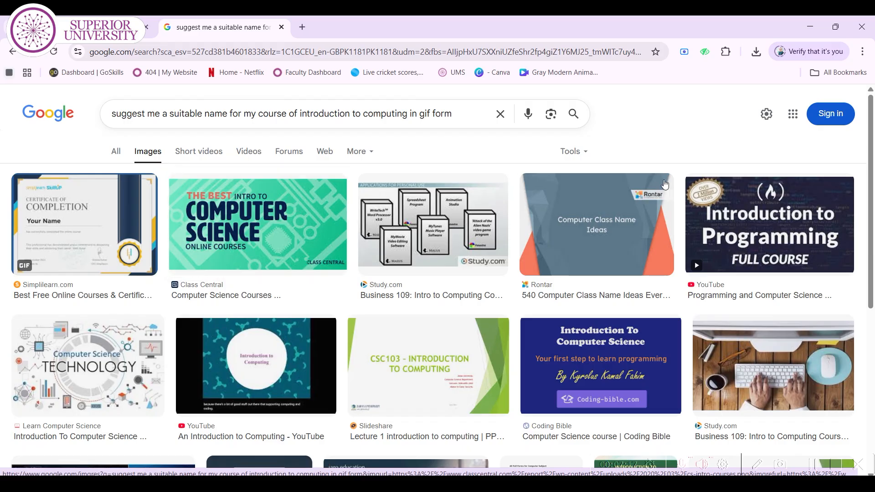
- Save the "Introduction to Programming Full Course" image to the Desktop as "intro to computing" in JPEG format
right_click(721, 234)
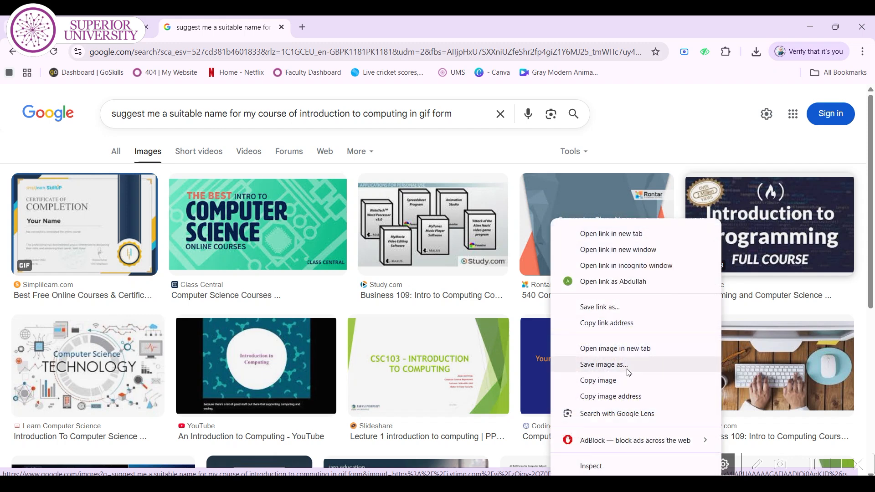
left_click(627, 365)
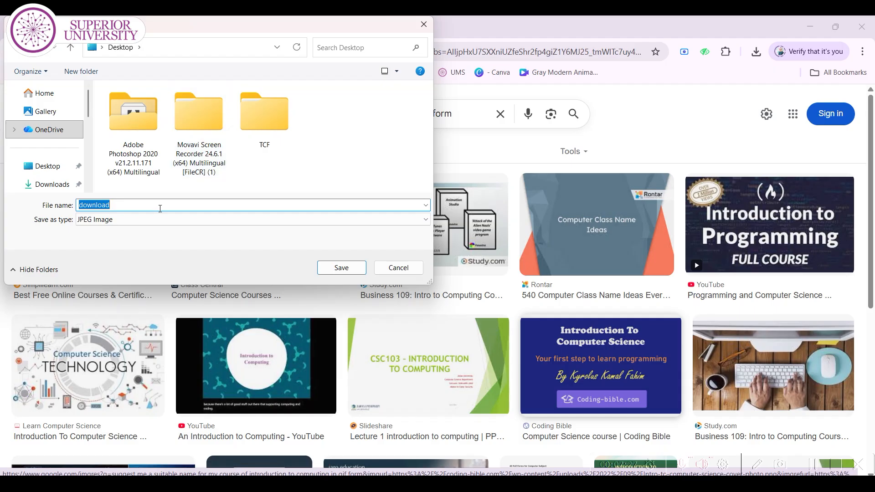
type("intro to computing")
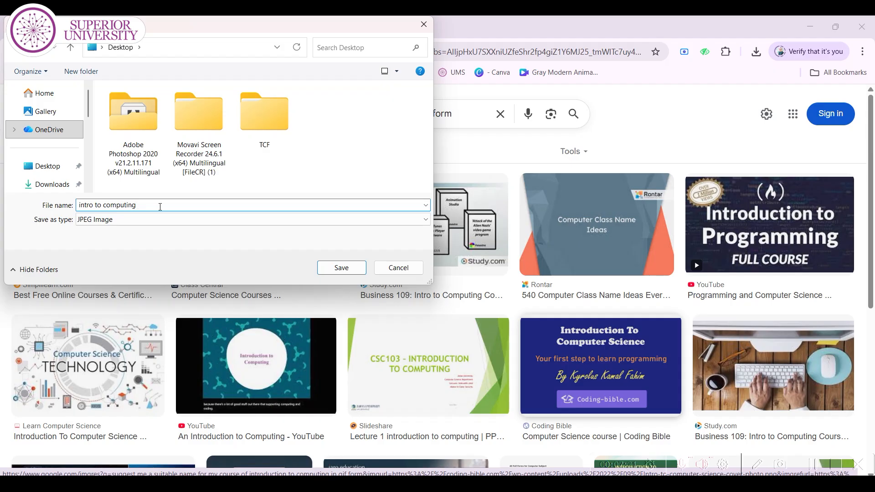
left_click(43, 166)
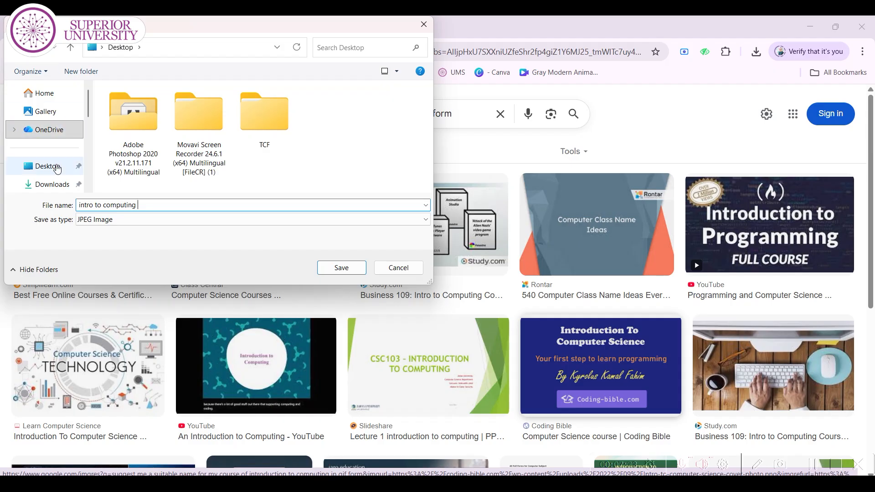
left_click(347, 268)
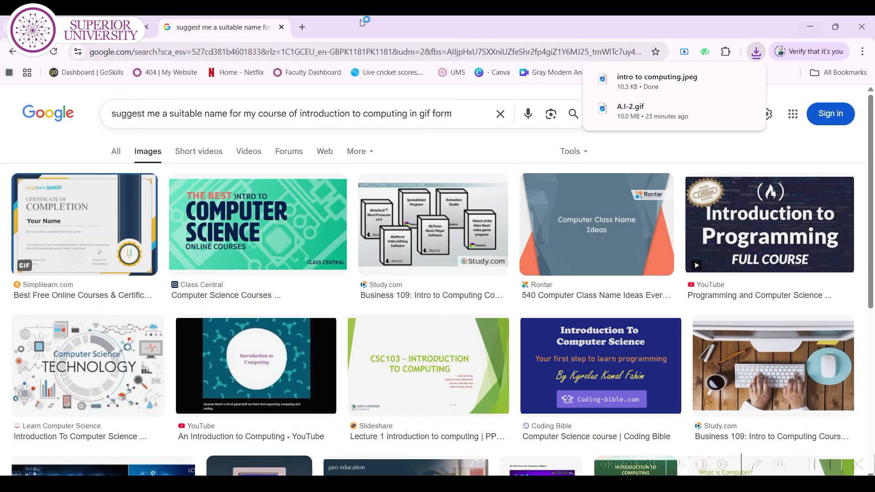
- Return to the LMS file picker and upload A.I-2.gif from the Desktop as the course image
left_click(132, 27)
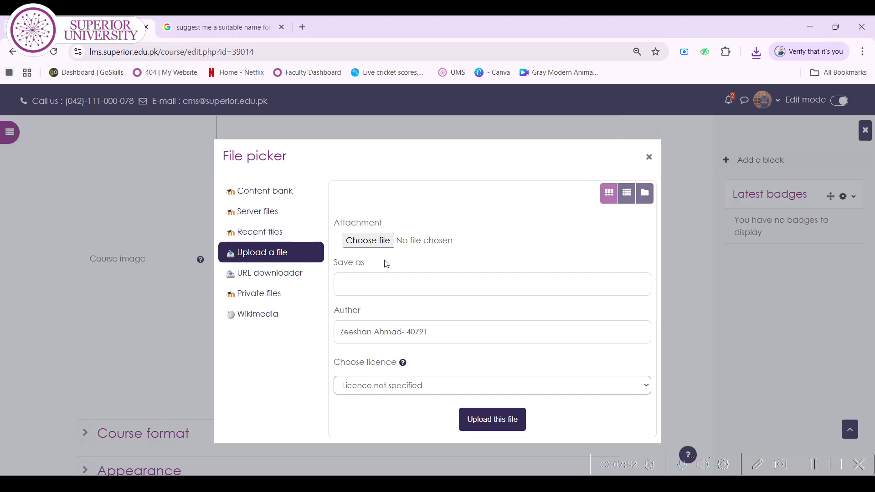
left_click(365, 242)
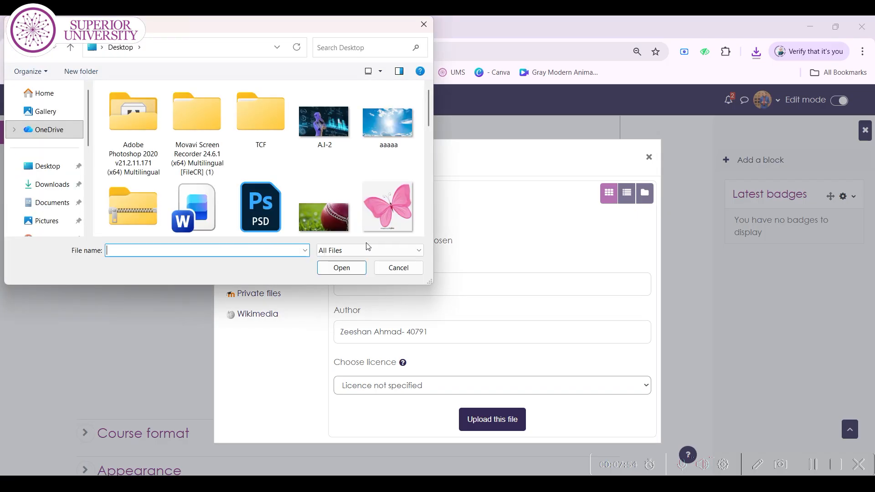
left_click(329, 130)
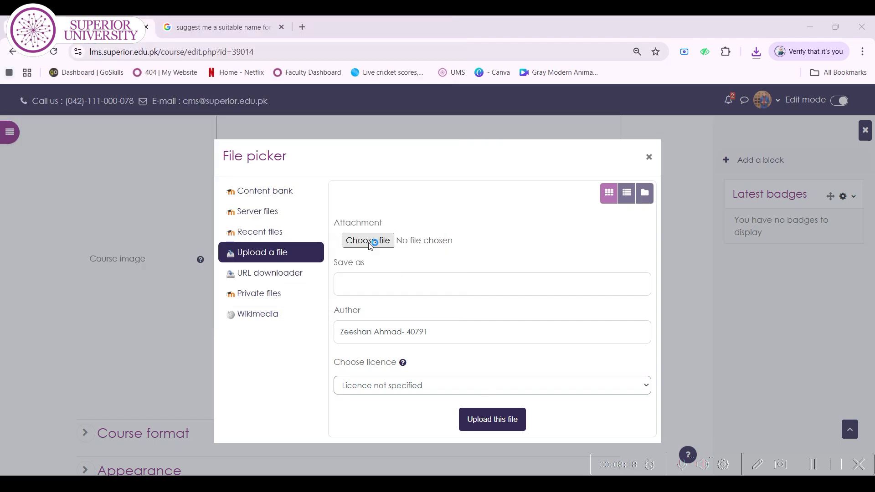
left_click(371, 245)
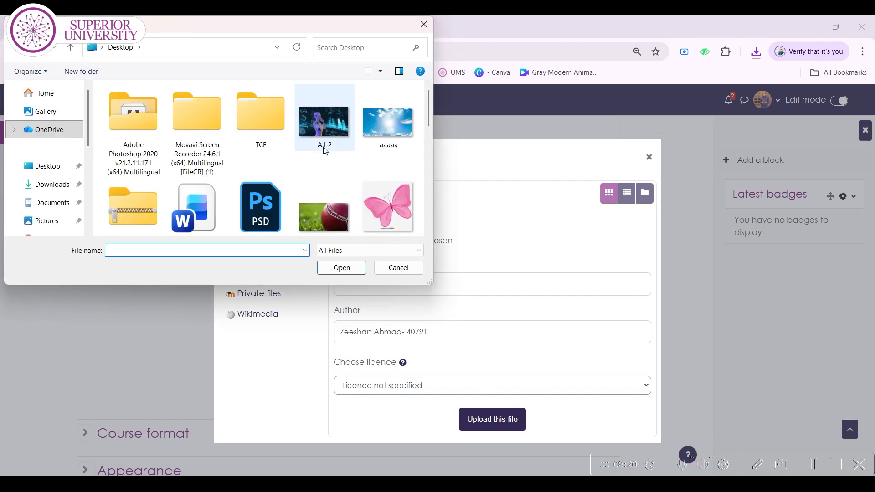
left_click(326, 128)
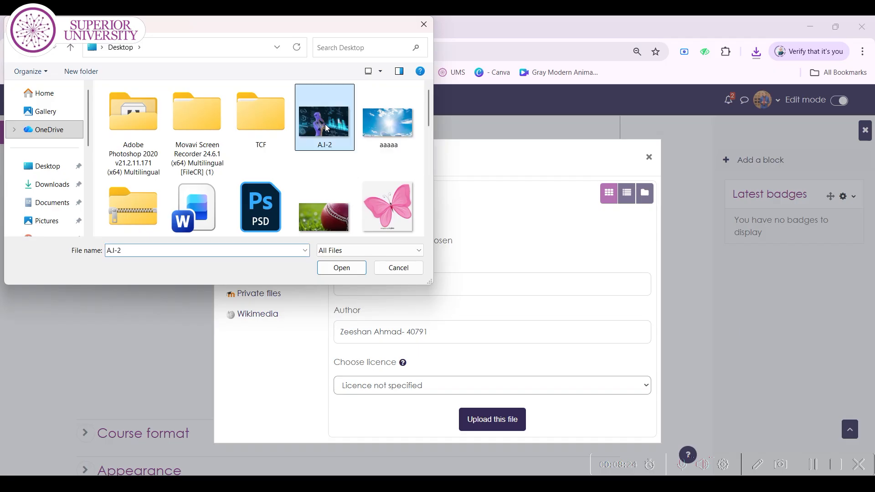
left_click(341, 269)
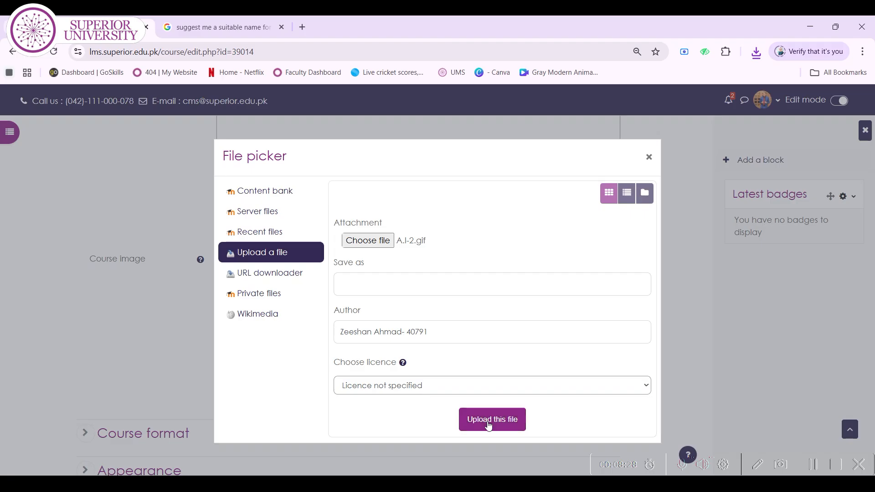
left_click(491, 418)
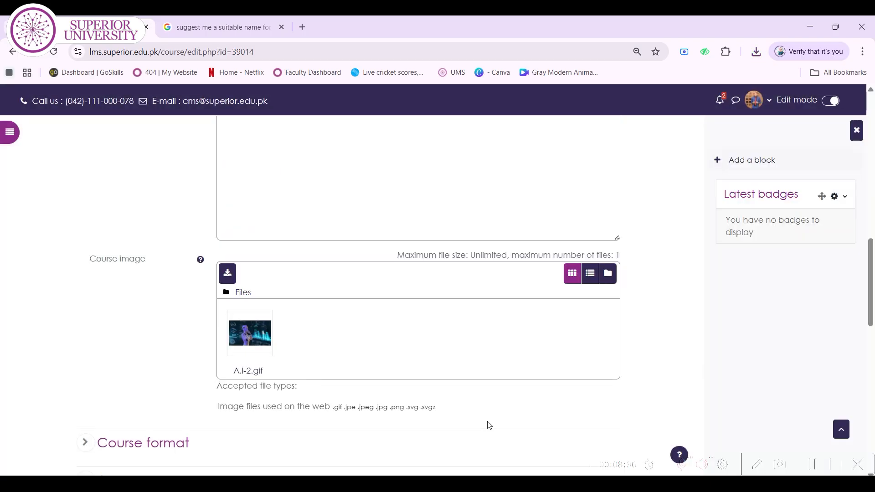
- Save the course settings and reopen the Introduction to Computing course from the Dashboard's course overview
scroll(329, 355, "down", 8)
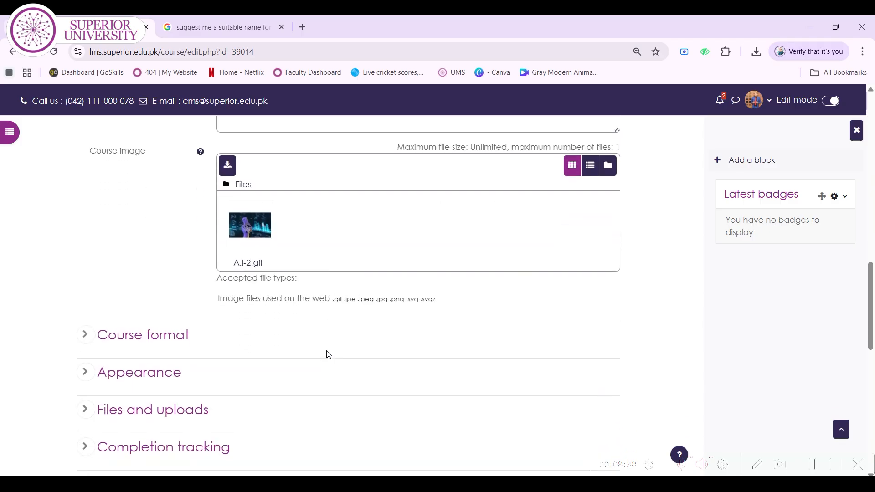
left_click(273, 334)
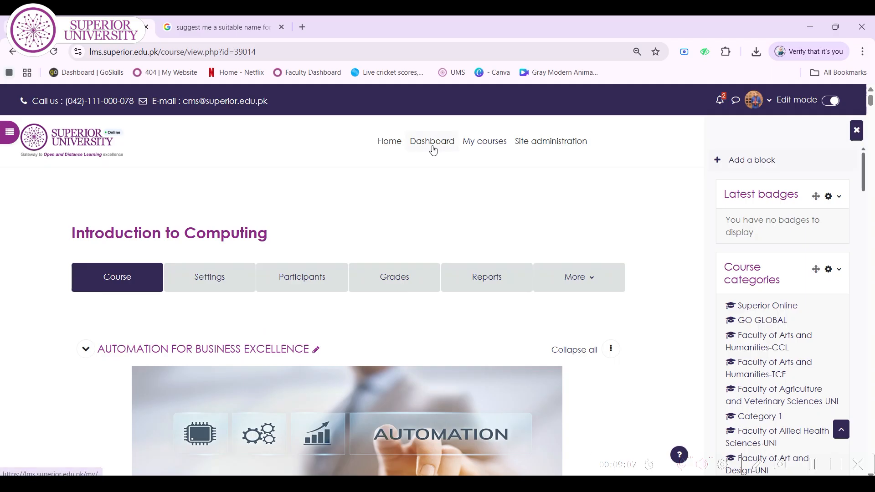
left_click(432, 142)
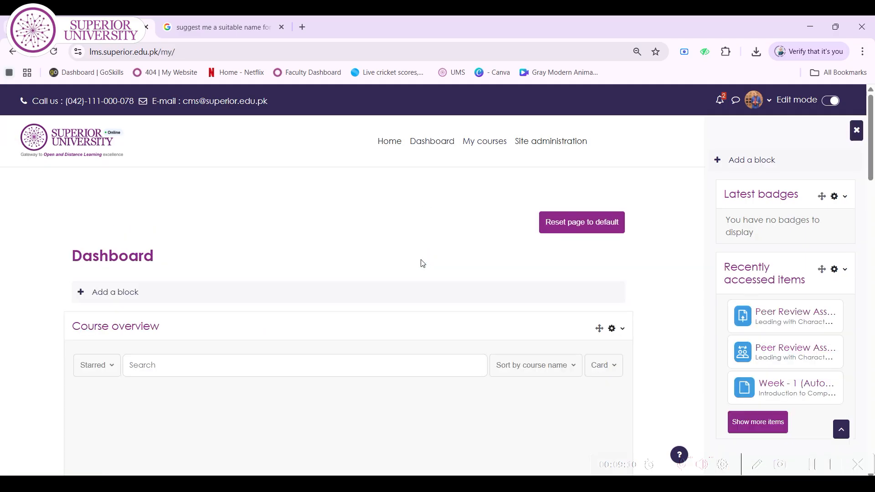
scroll(422, 261, "down", 2)
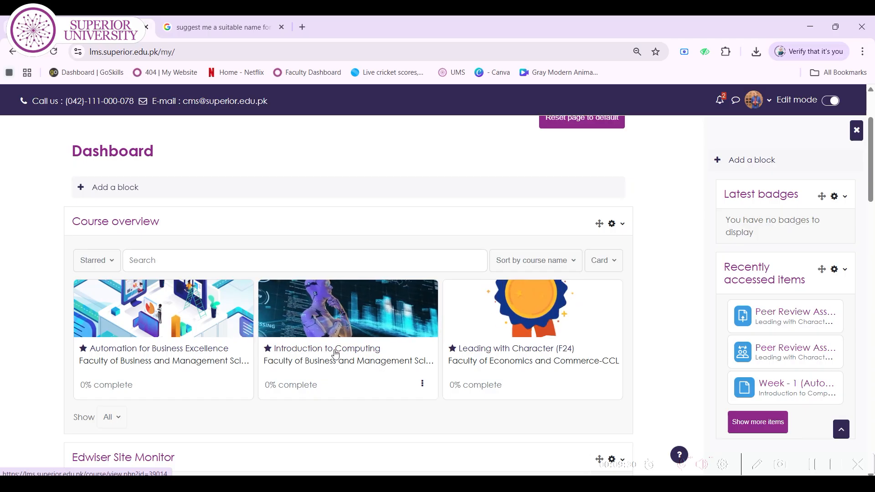
left_click(335, 350)
middle_click(430, 346)
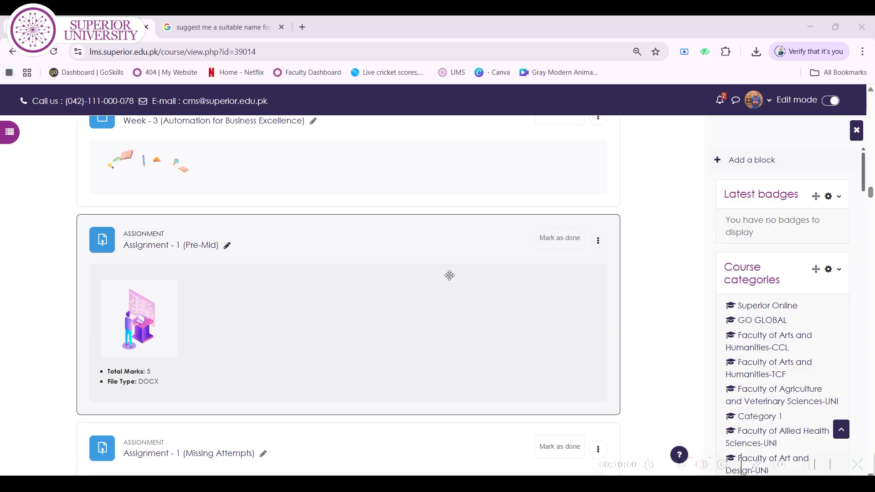
- Duplicate the Assignment - 1 (Pre-Mid) activity and view its copy
left_click(599, 249)
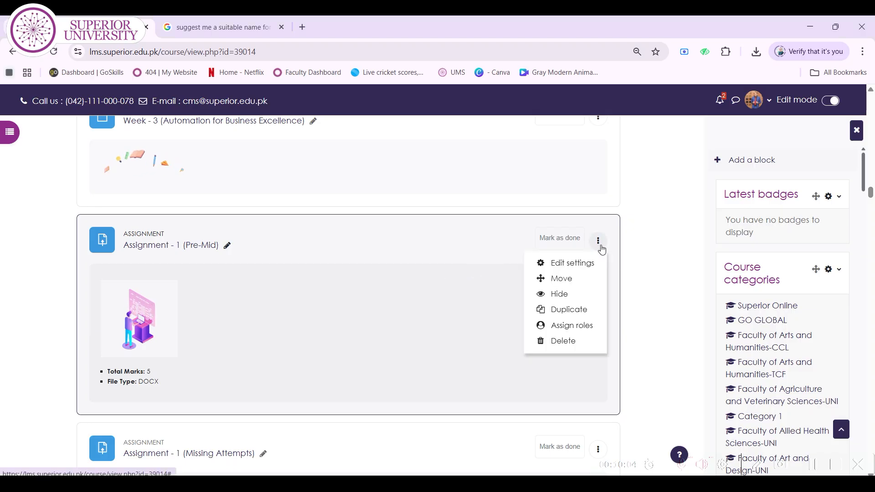
left_click(576, 313)
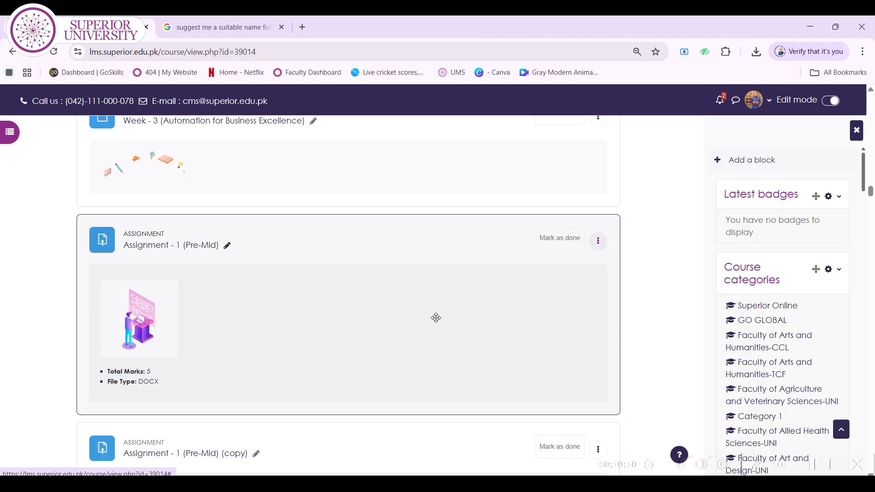
scroll(436, 318, "down", 2)
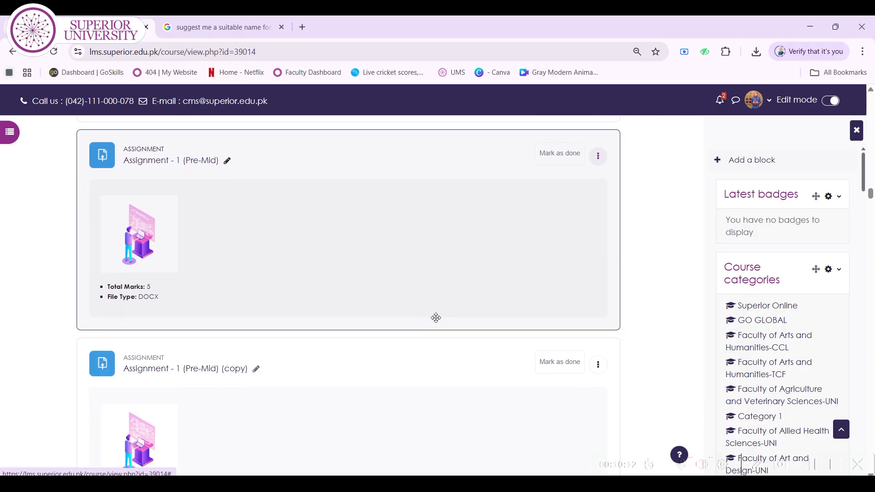
scroll(436, 318, "down", 2)
scroll(436, 317, "down", 1)
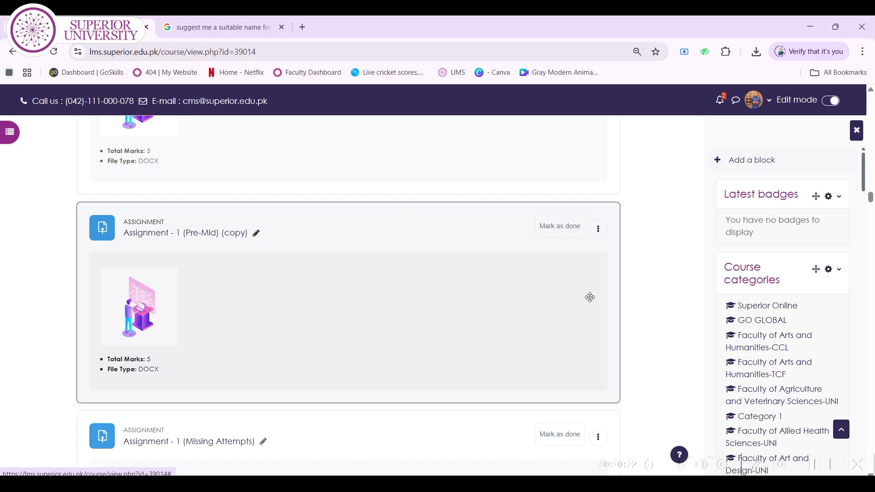
- Delete the Assignment - 1 (Pre-Mid) (copy) activity and confirm the deletion
left_click(598, 229)
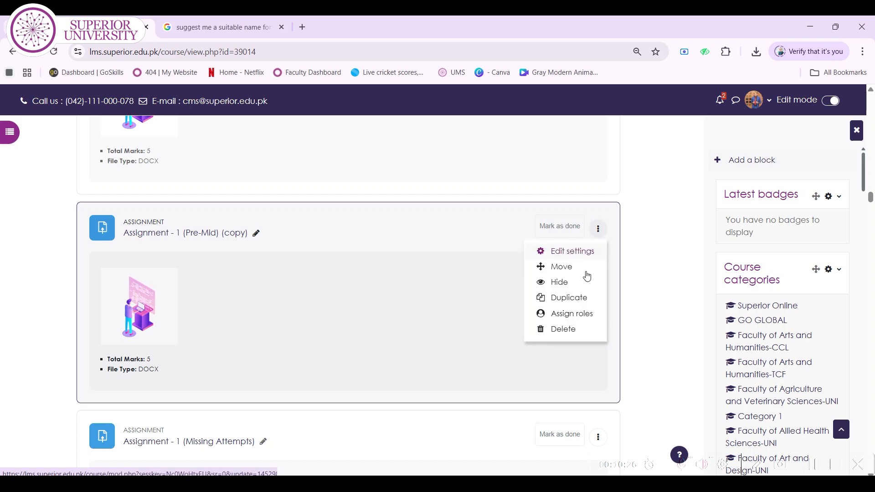
left_click(569, 329)
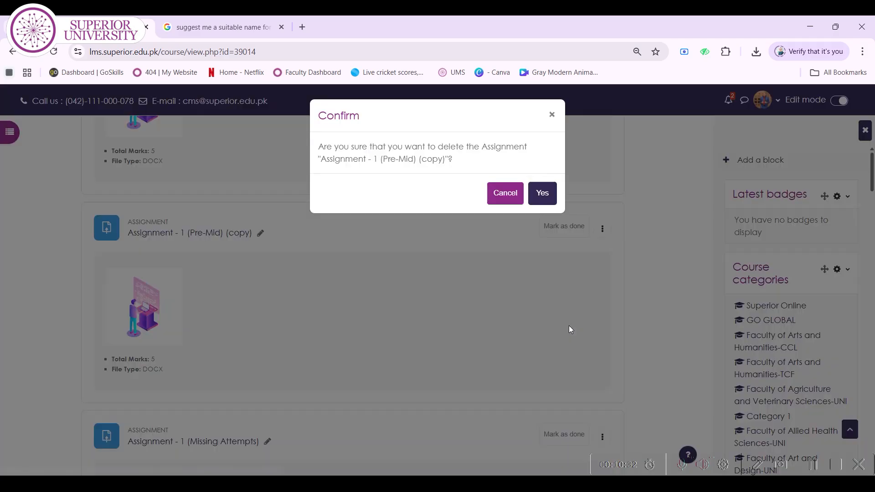
left_click(534, 194)
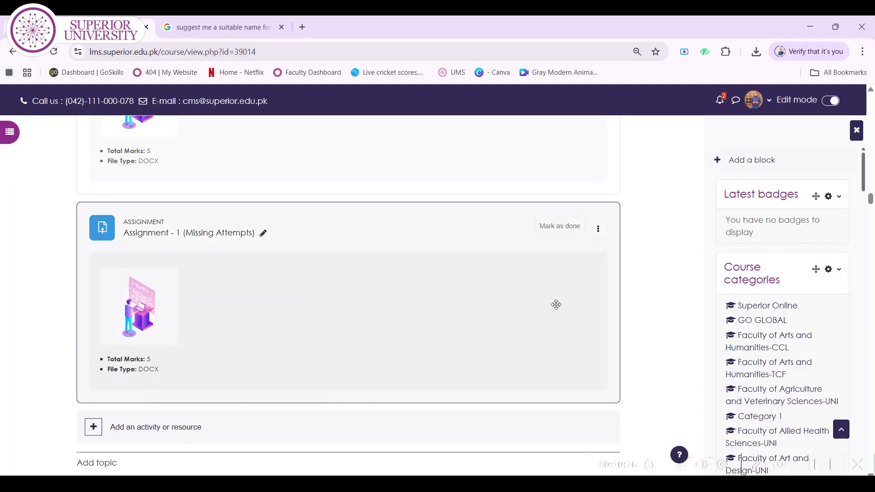
- Hide Assignment - 1 (Missing Attempts) from students and show it again
left_click(598, 234)
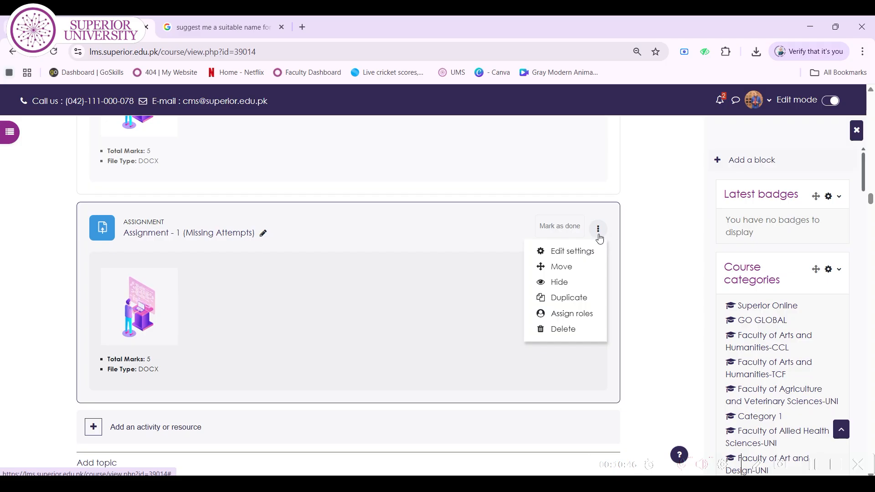
left_click(577, 282)
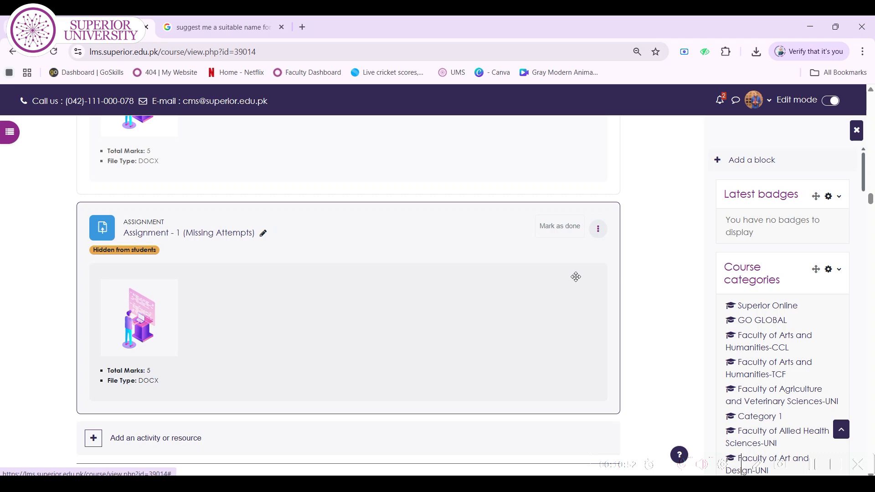
left_click(601, 237)
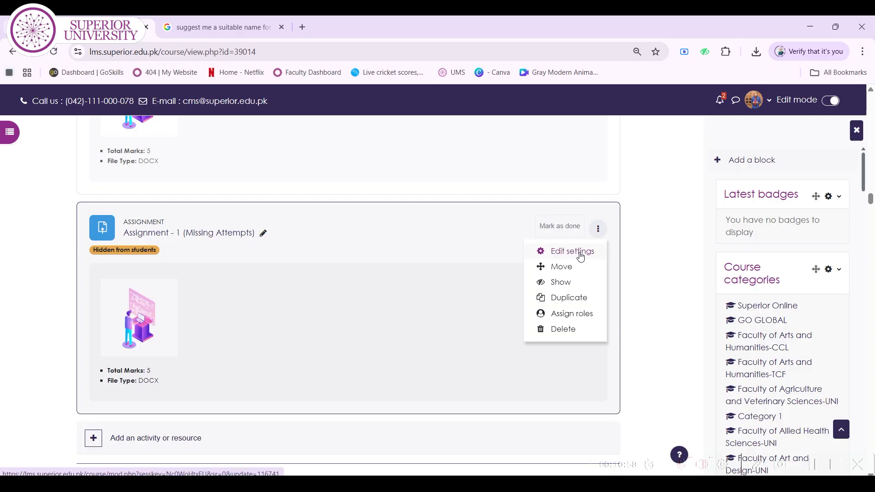
left_click(560, 282)
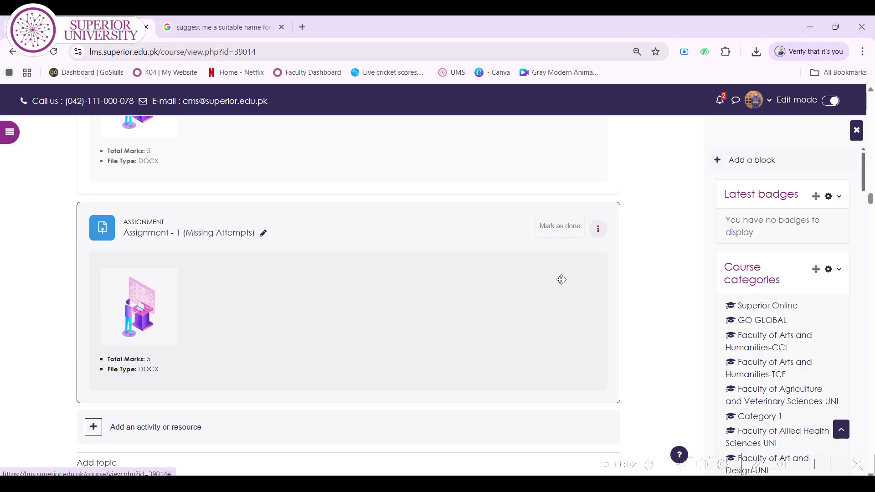
- Move Assignment - 1 (Missing Attempts) to the Week - 1 section
left_click(602, 236)
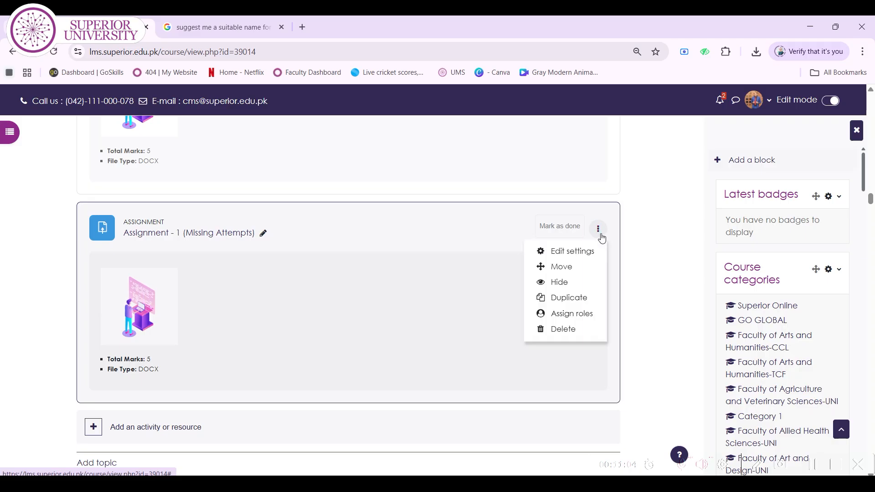
left_click(574, 268)
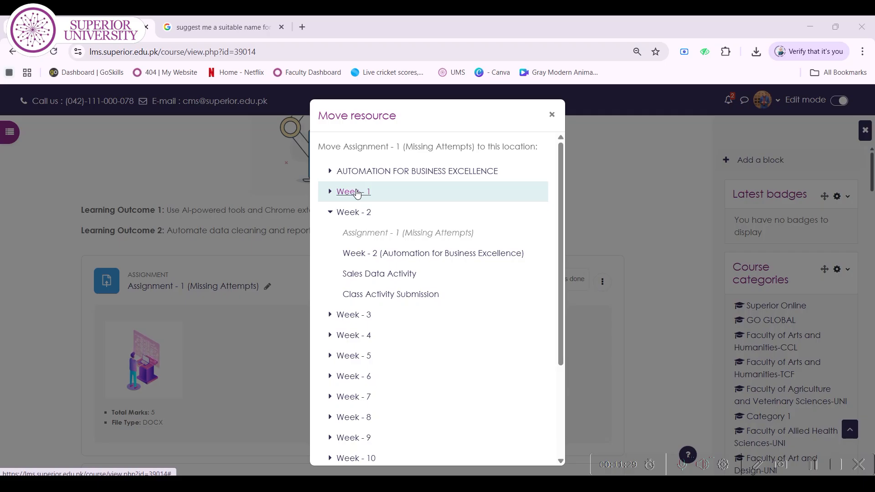
left_click(357, 193)
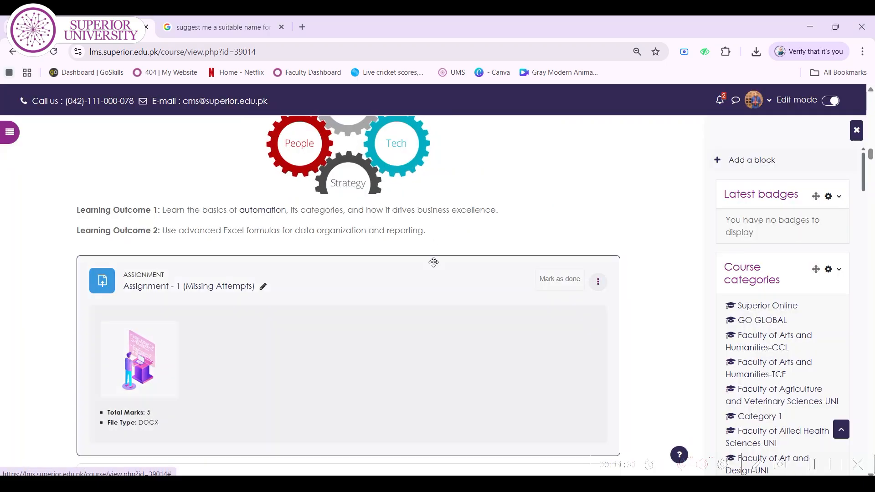